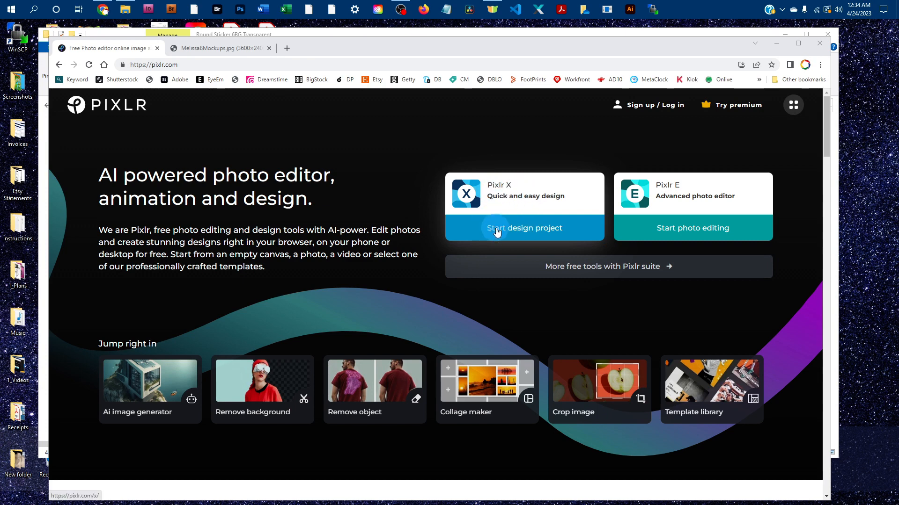
Start a Pixlr X design project and open the RoundStickerTransparent_6BG_WhiteWood image at its original size from the RoundSticker_Transparent_6BG_JPG folder.
left_click(518, 229)
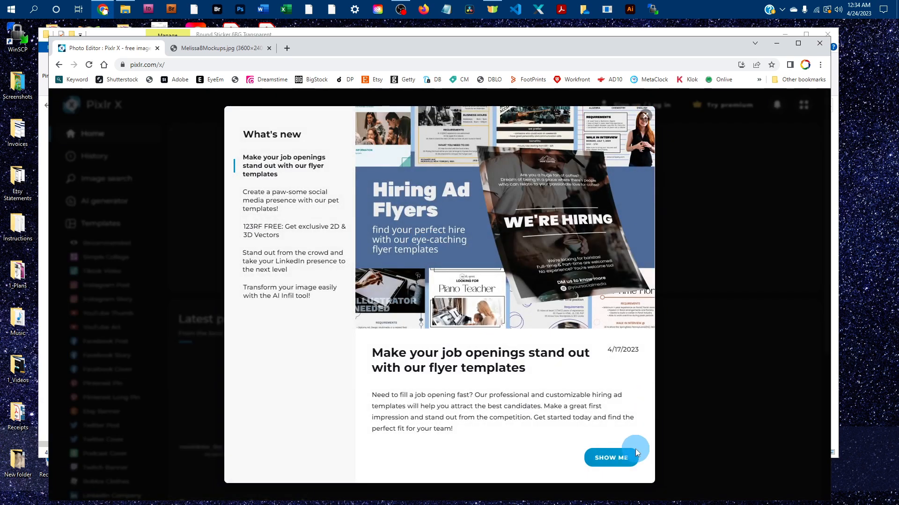
left_click(645, 115)
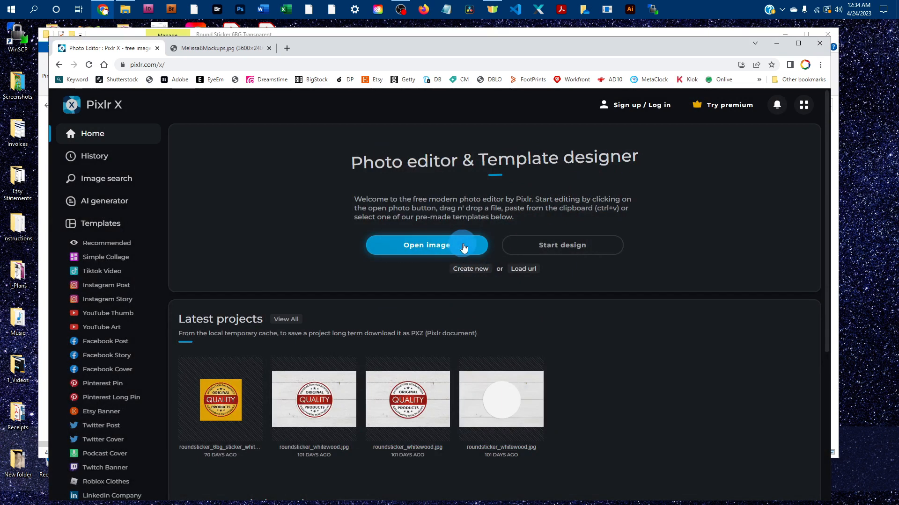
left_click(424, 247)
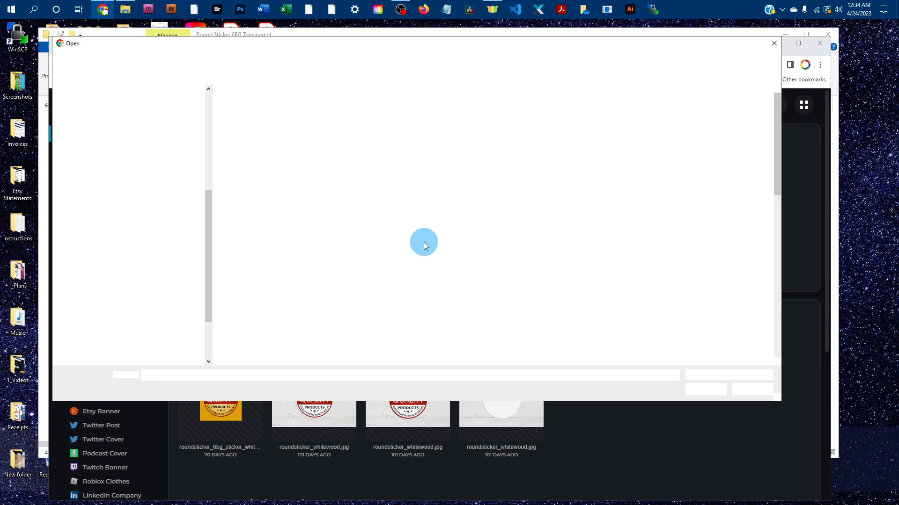
scroll(170, 224, "up", 6)
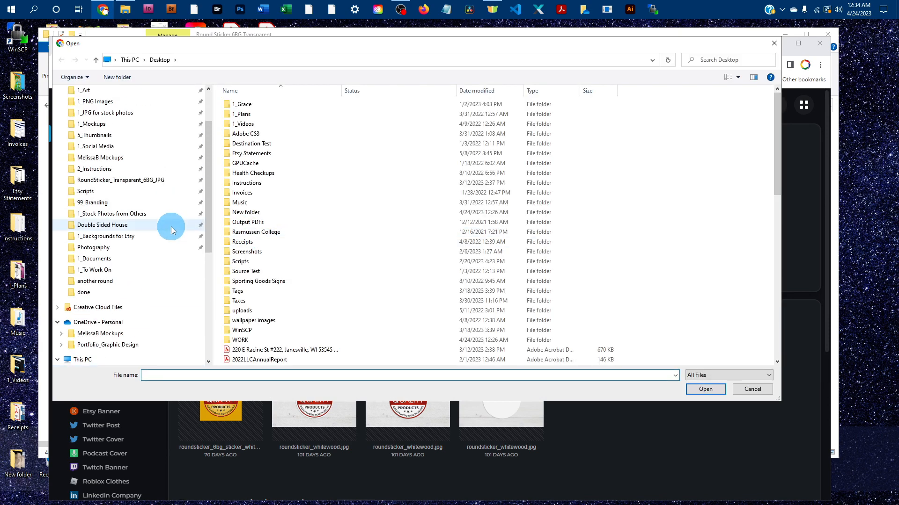
left_click(140, 244)
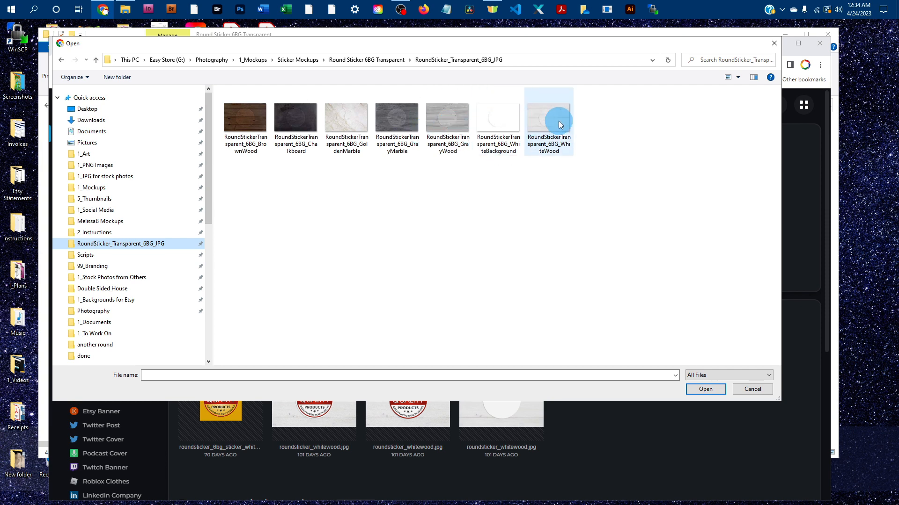
left_click(543, 119)
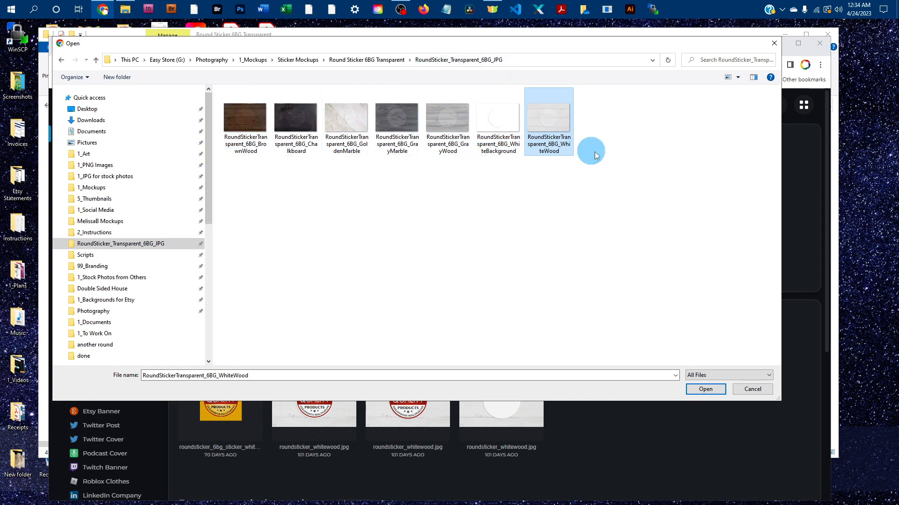
left_click(705, 389)
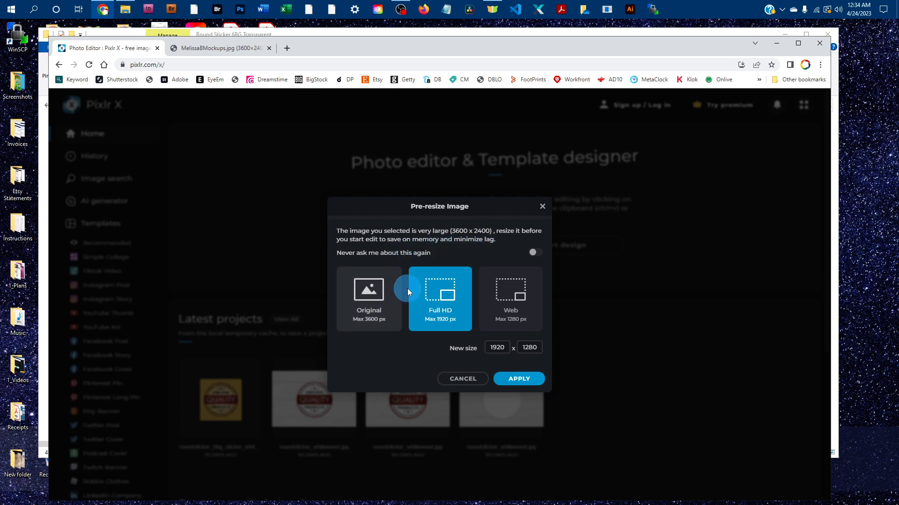
left_click(366, 293)
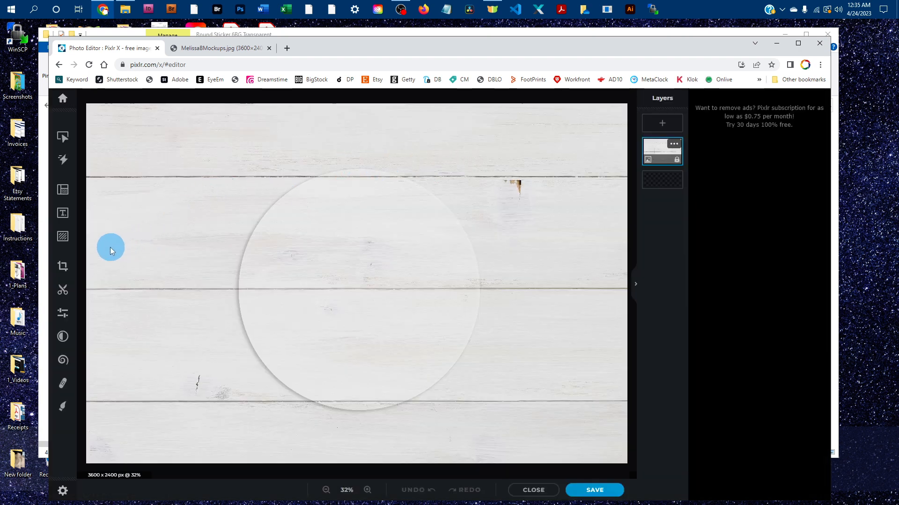
Add the Sticker Design image from the 1_Art folder, then enlarge and center it over the round transparent sticker.
left_click(63, 239)
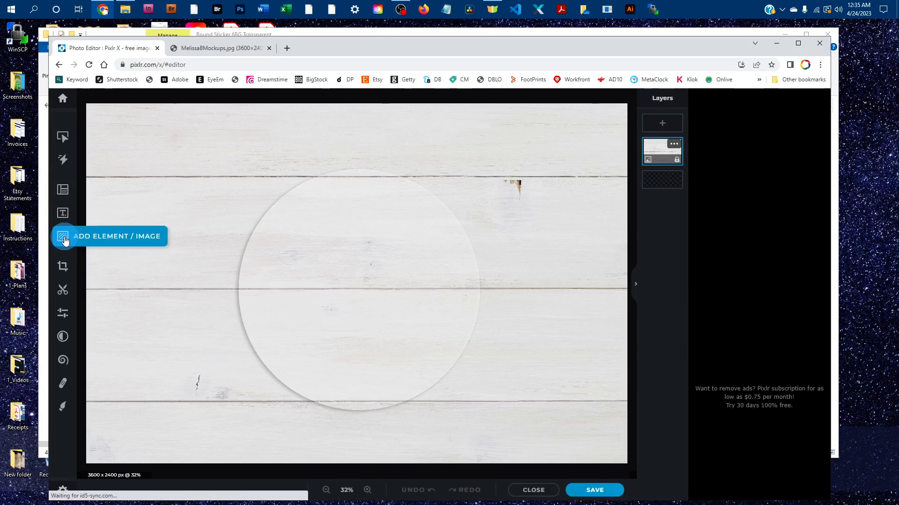
left_click(63, 239)
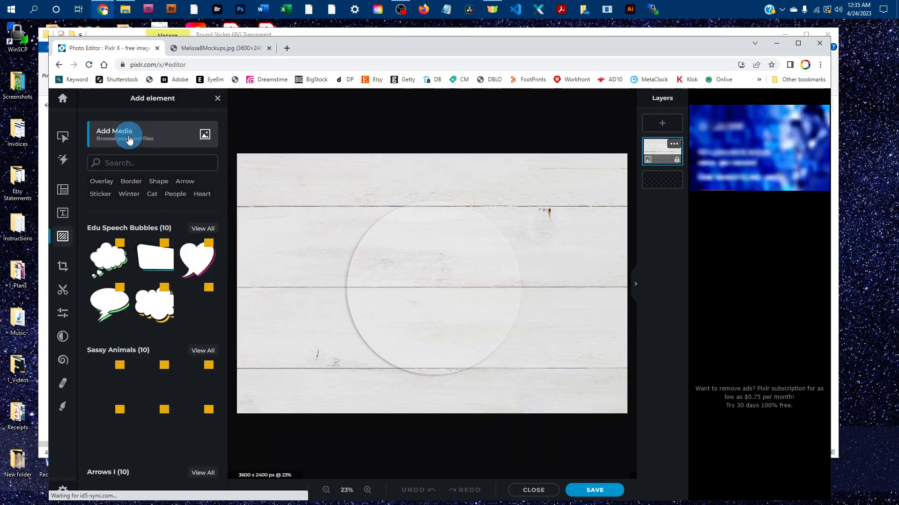
left_click(137, 148)
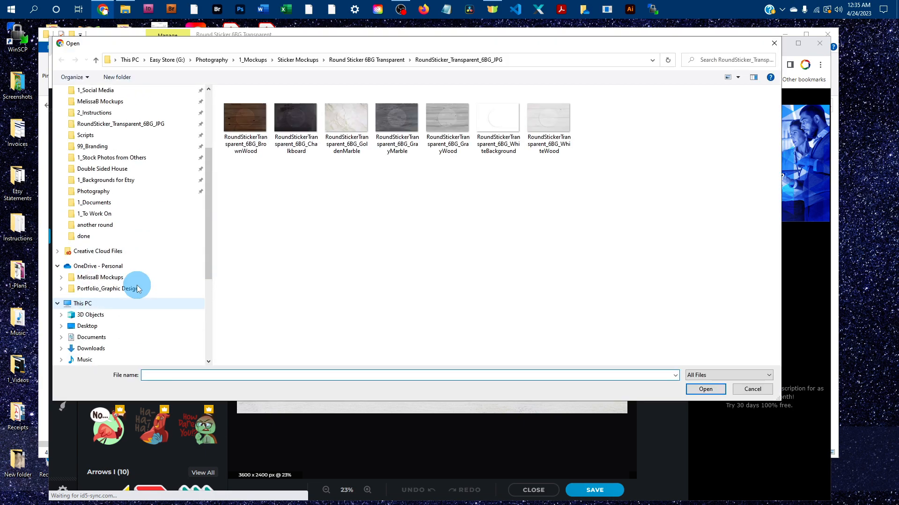
scroll(141, 281, "up", 4)
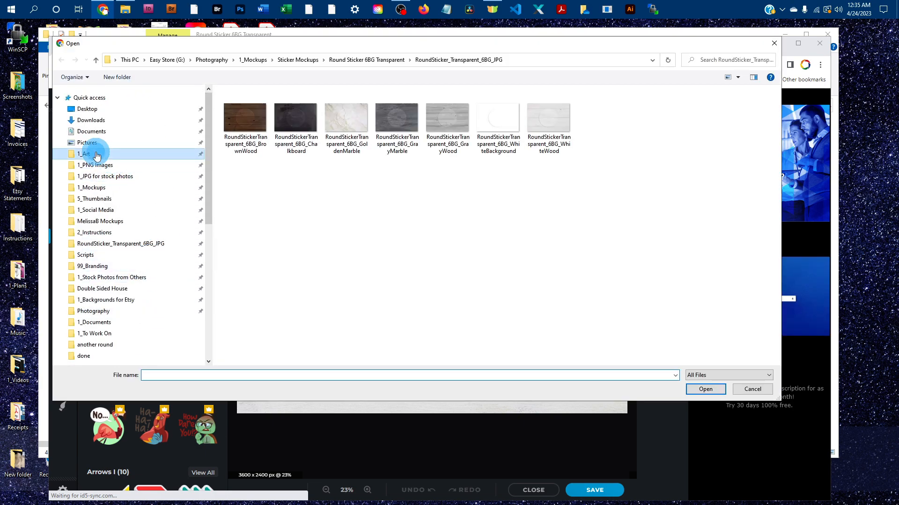
left_click(97, 156)
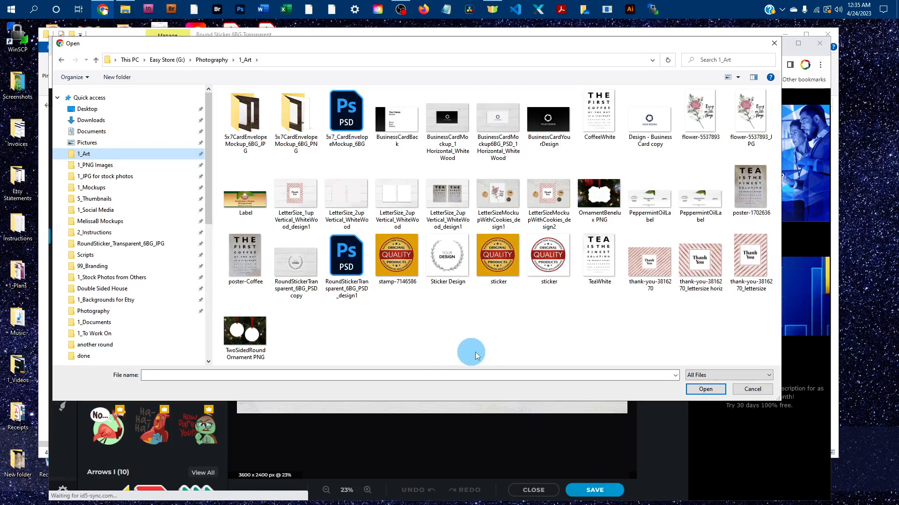
left_click(446, 274)
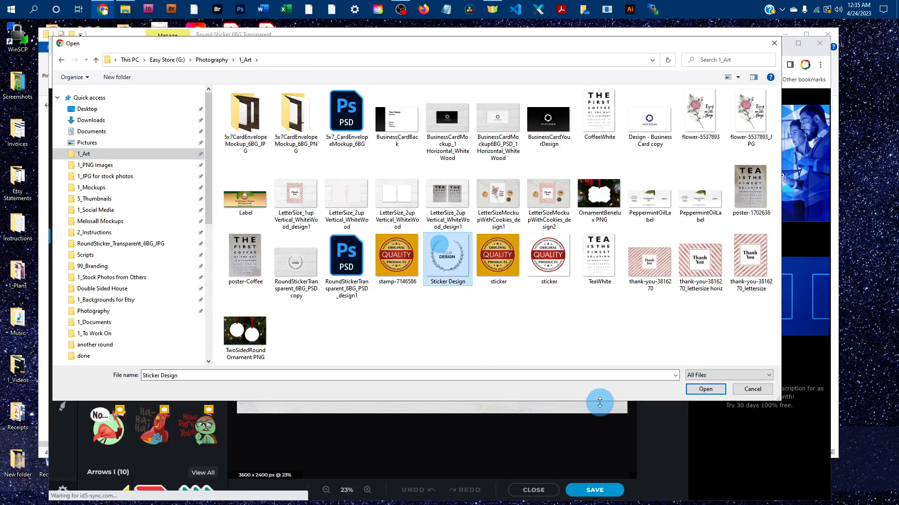
left_click(706, 390)
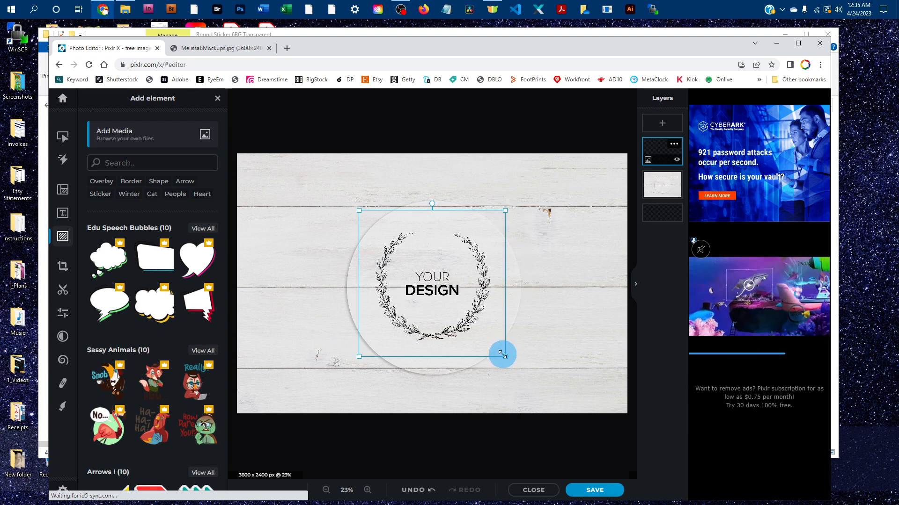
left_click_drag(502, 354, 532, 372)
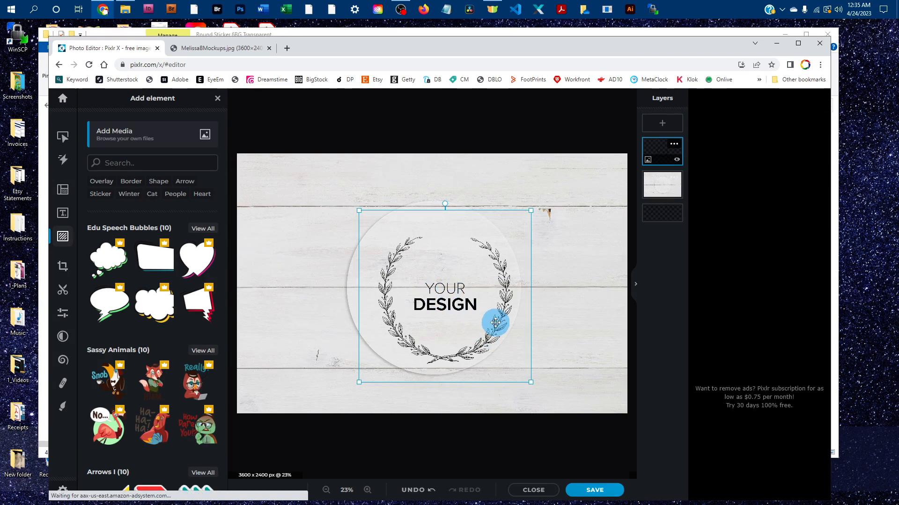
left_click_drag(497, 326, 489, 319)
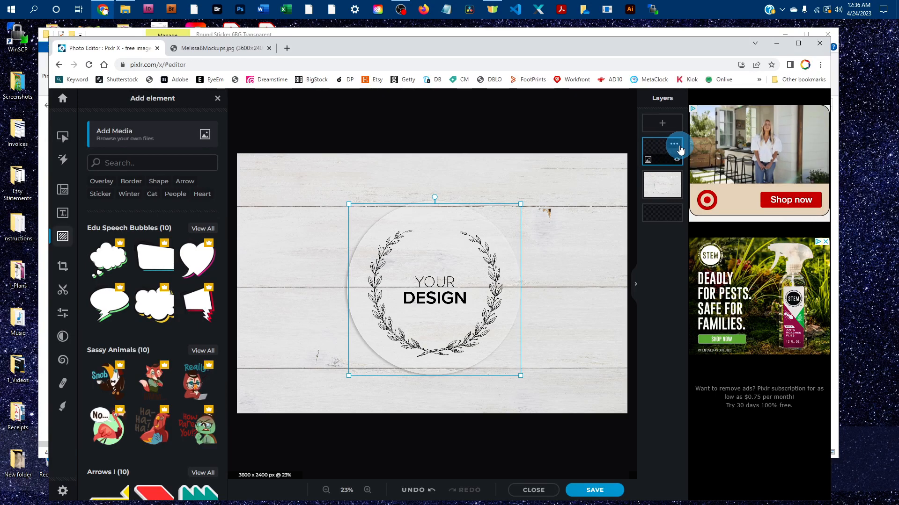
Set the Sticker Design layer's blend mode to Multiply and close its layer settings.
left_click(674, 147)
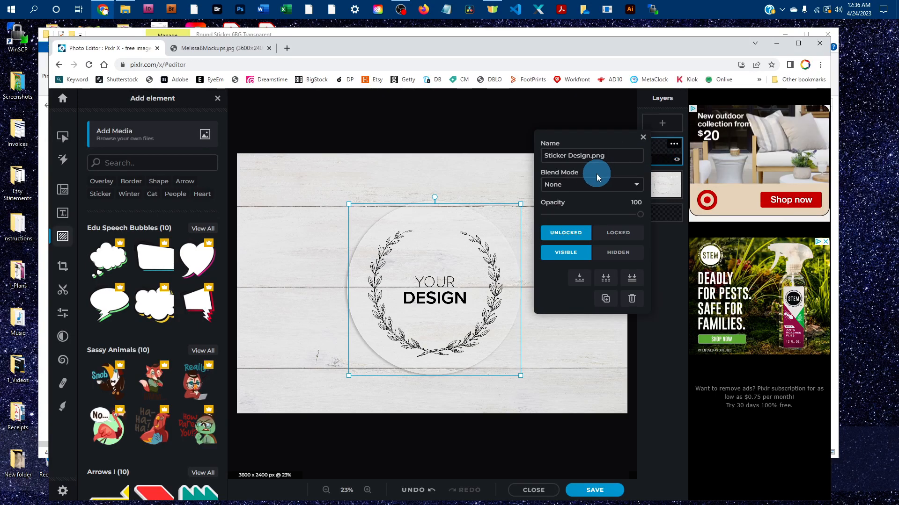
left_click(551, 188)
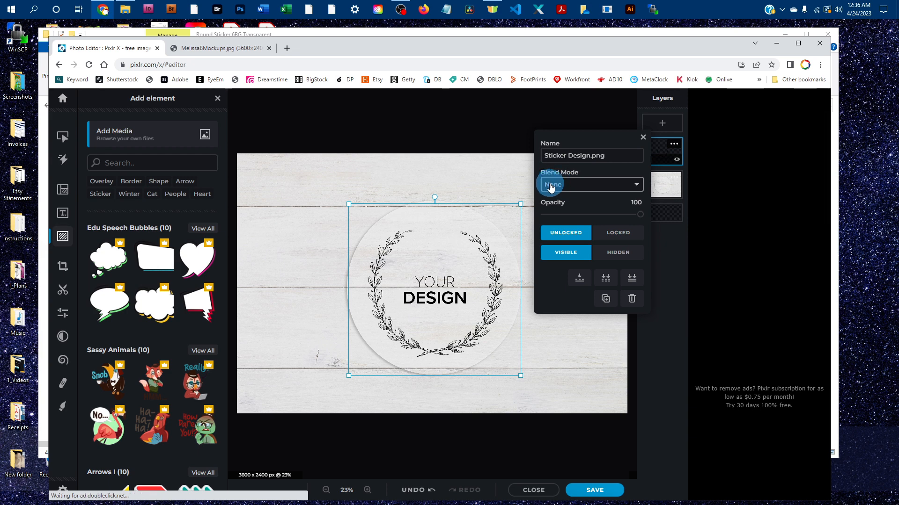
left_click(576, 186)
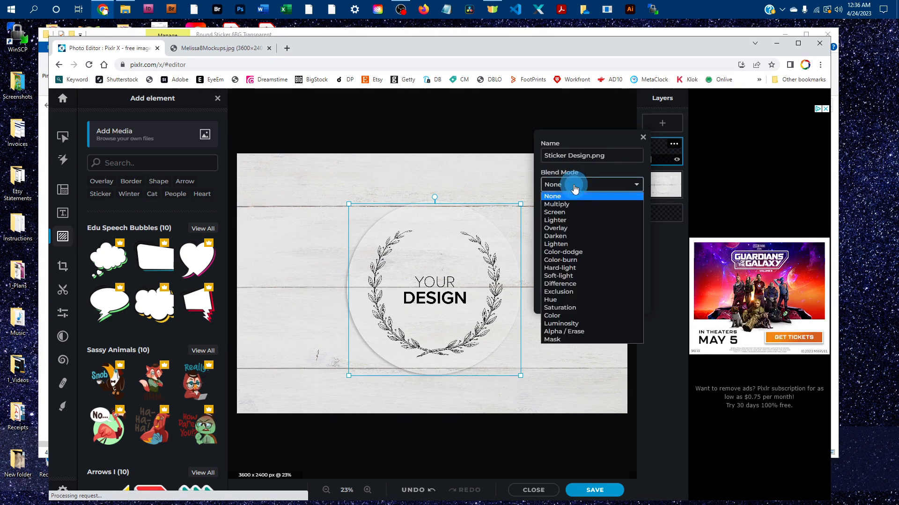
left_click(564, 204)
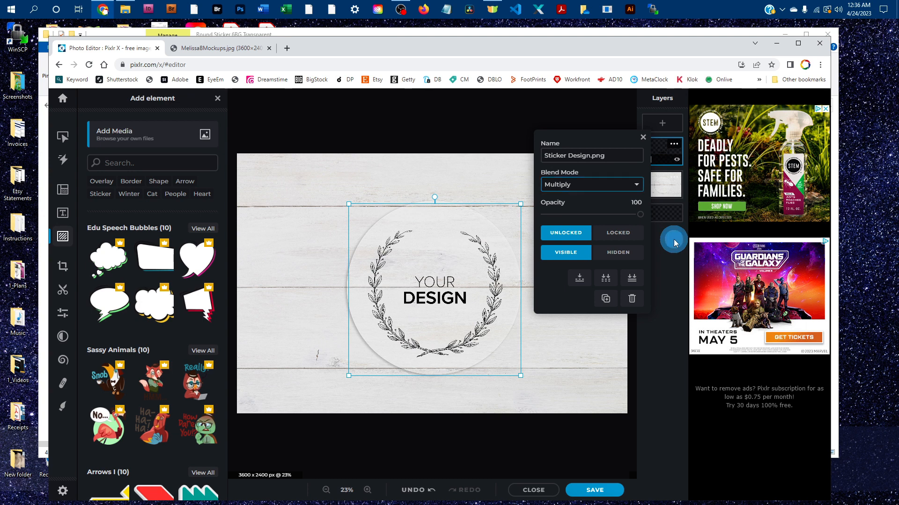
left_click(642, 136)
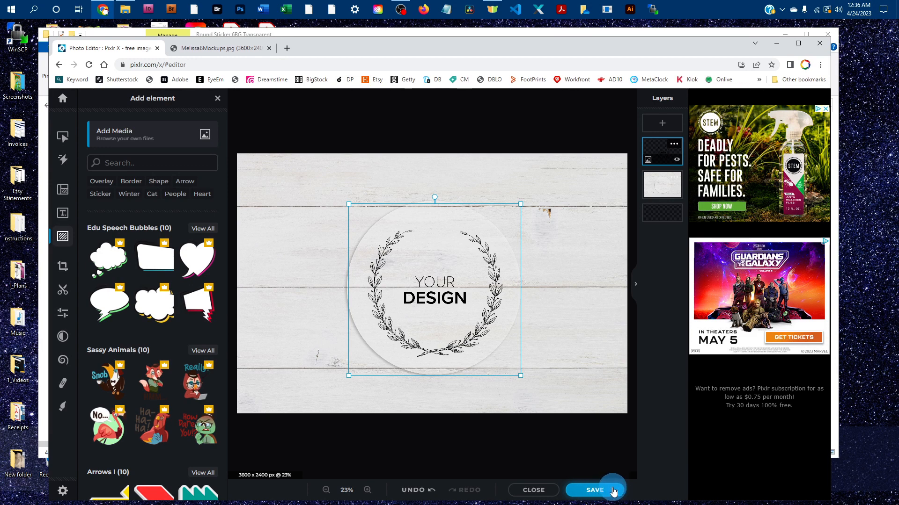
Save the mockup as a 100% quality JPG named RoundStickerTransparent_6BG_WhiteWood_design1 in the 1_Art folder and dismiss the sign-up prompt.
left_click(583, 485)
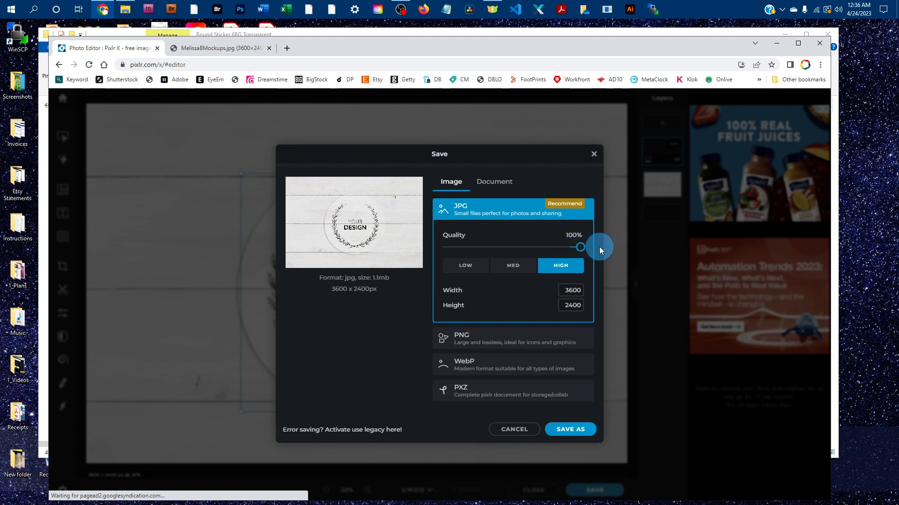
left_click(547, 264)
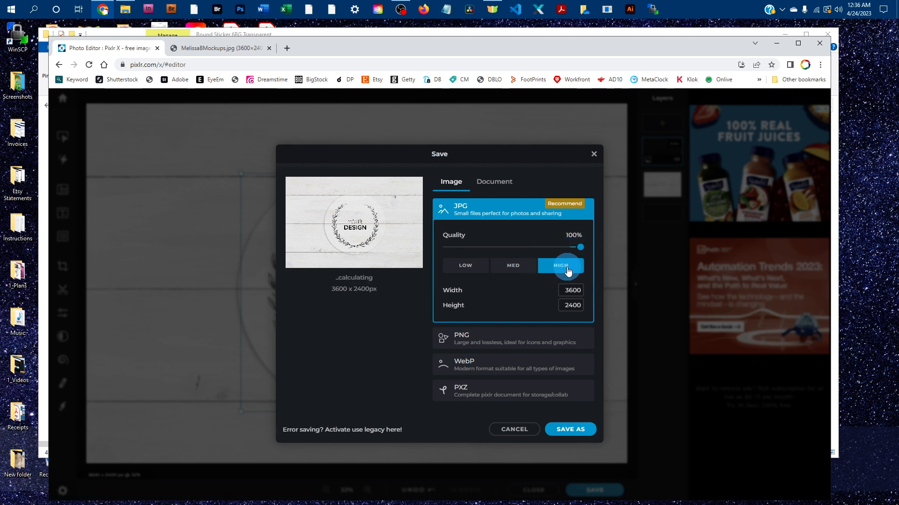
left_click(577, 424)
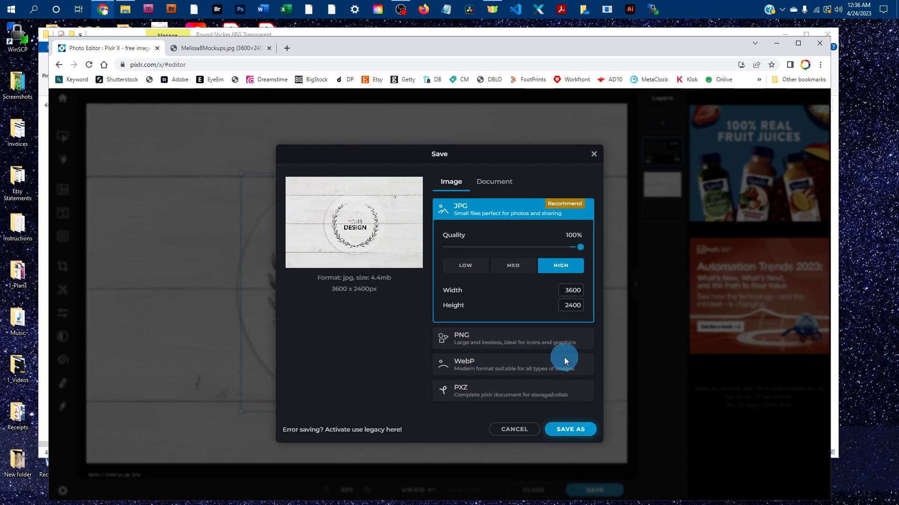
scroll(188, 242, "up", 10)
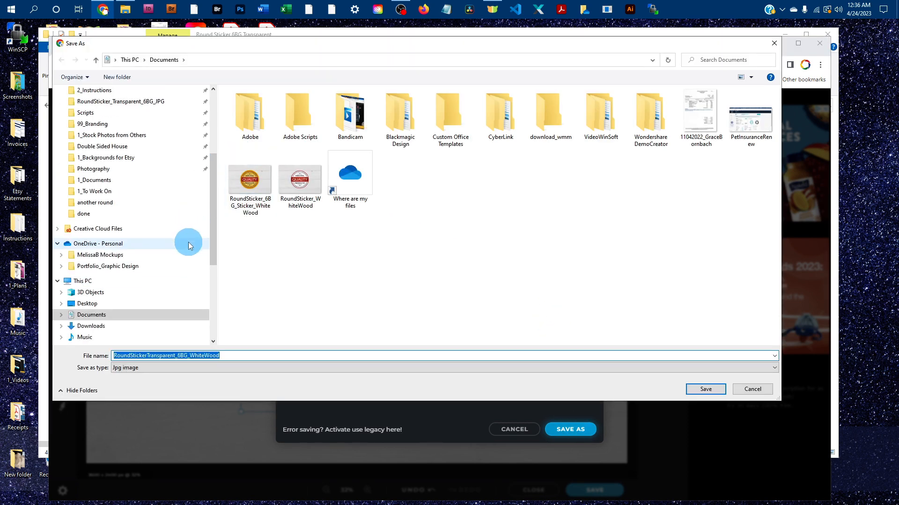
left_click(120, 153)
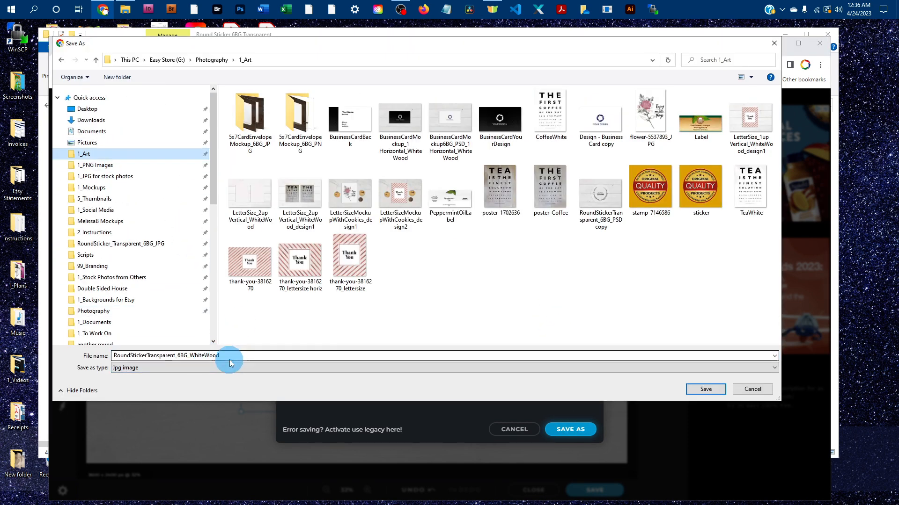
left_click(229, 357)
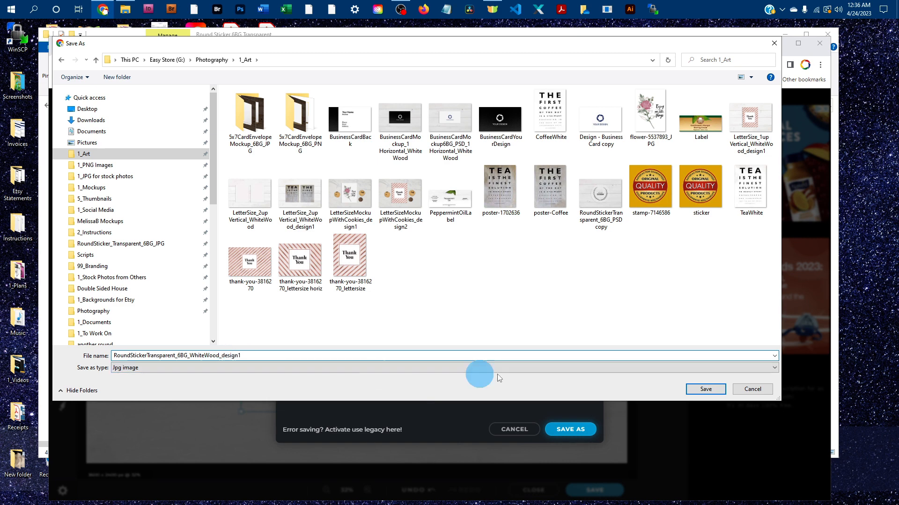
left_click(706, 389)
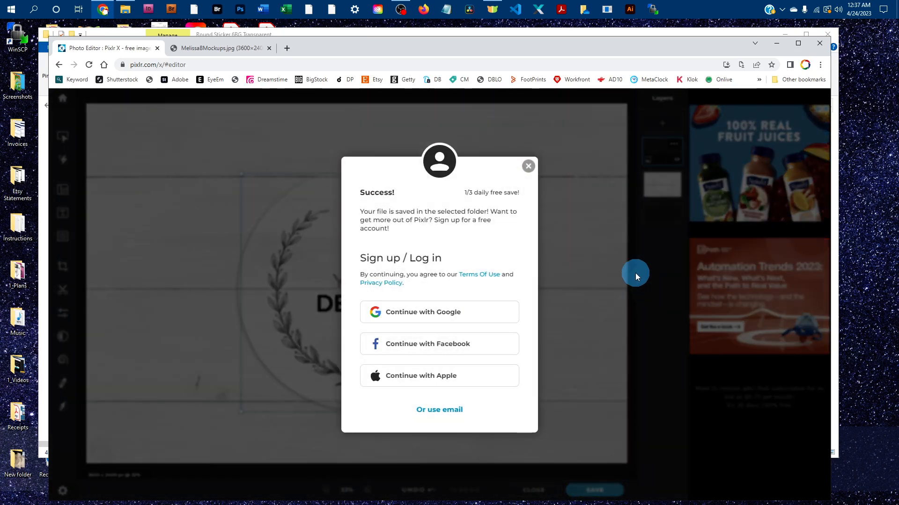
left_click(528, 166)
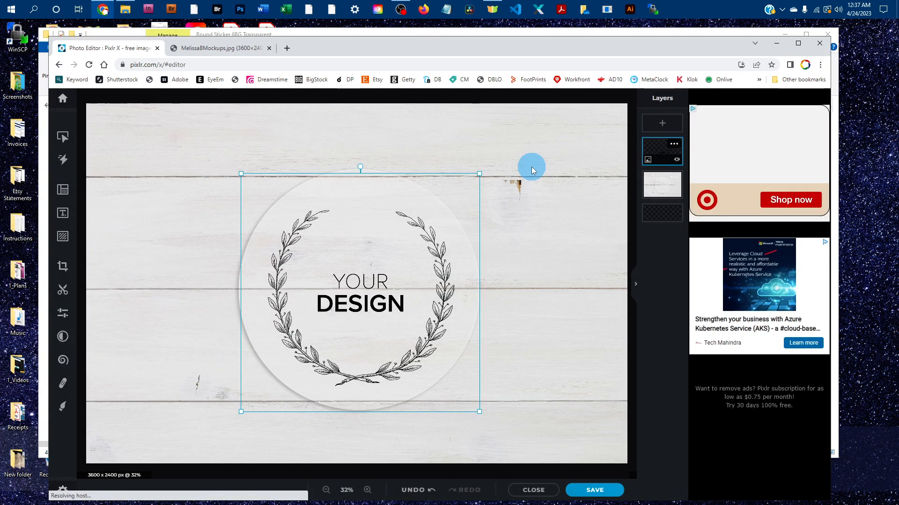
Deselect the design and save the layered project as a PXZ document in the 1_Art folder, dismissing the sign-up prompt.
left_click(543, 171)
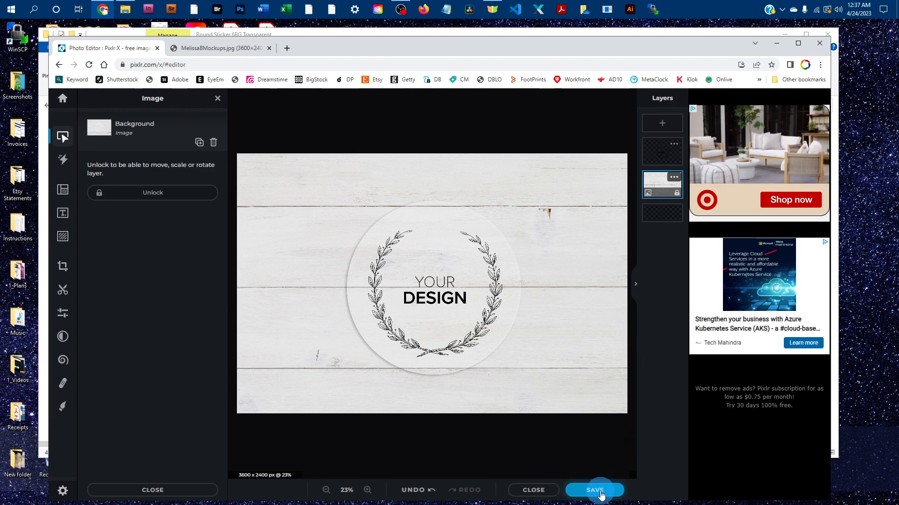
key("ctrl+s")
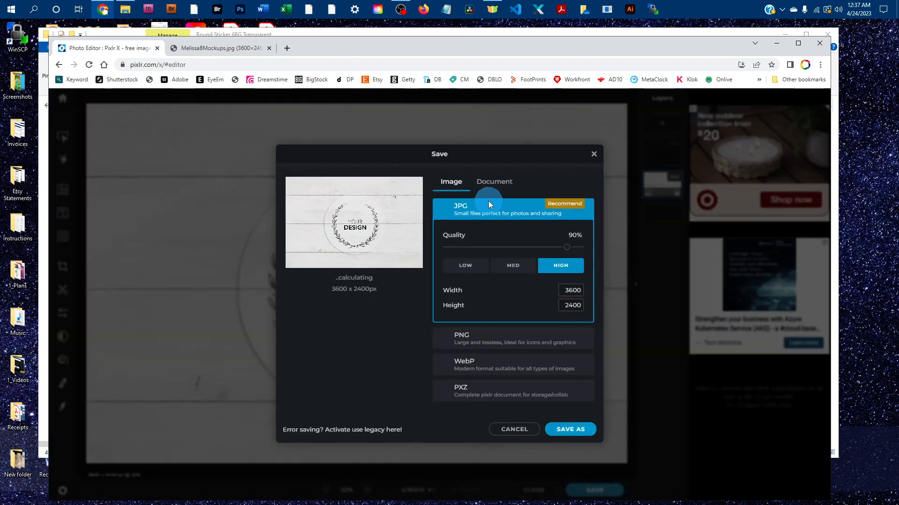
left_click(477, 388)
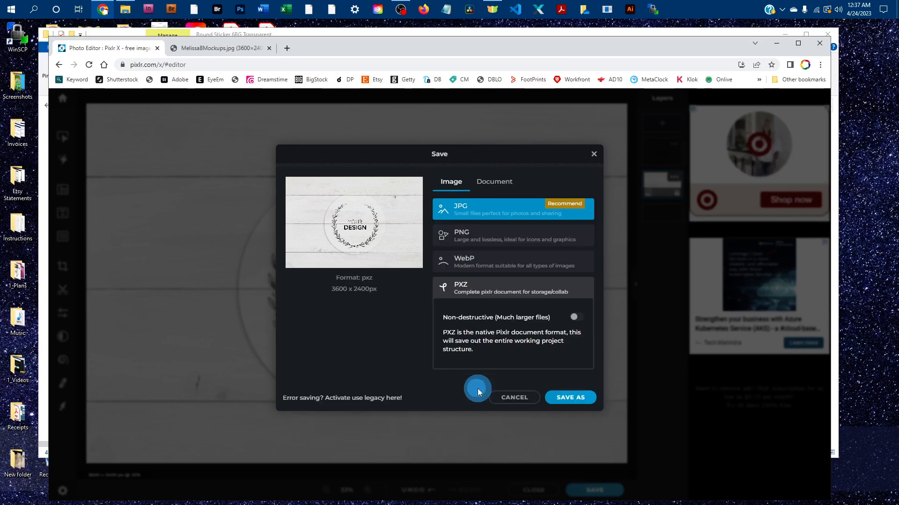
left_click(510, 338)
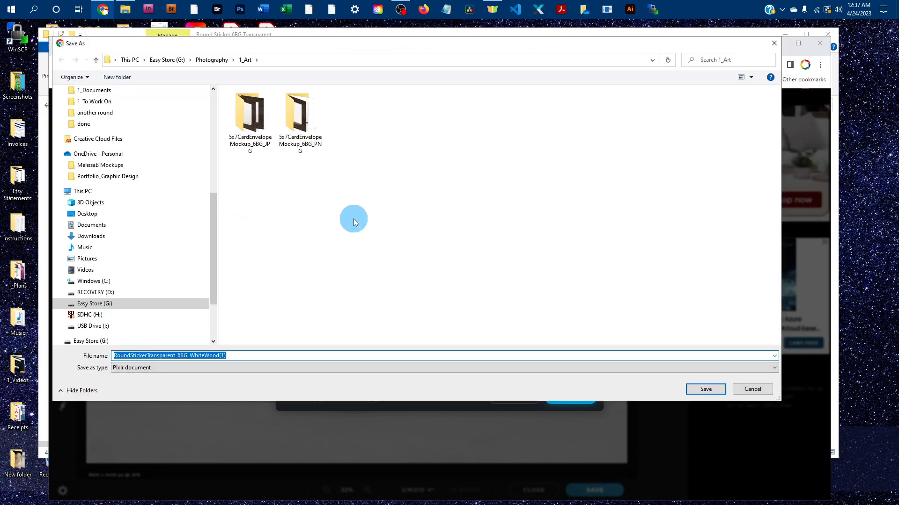
left_click(707, 389)
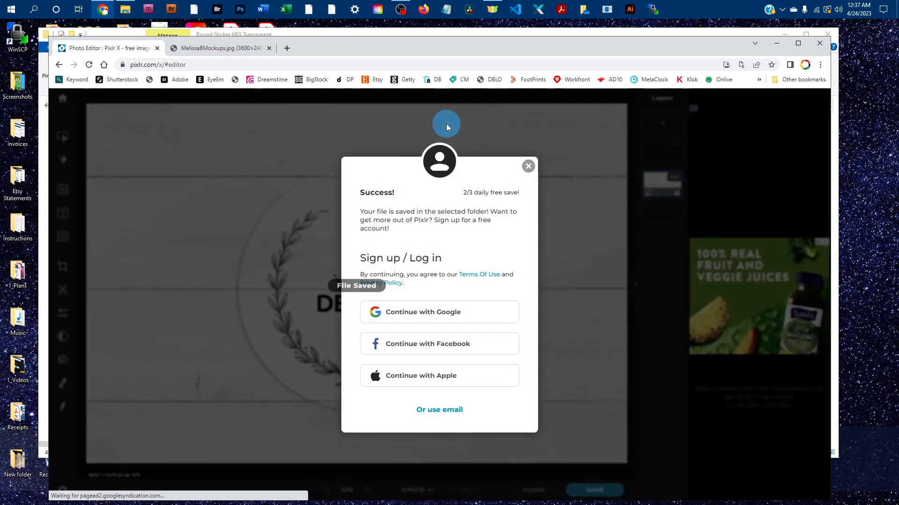
left_click(533, 168)
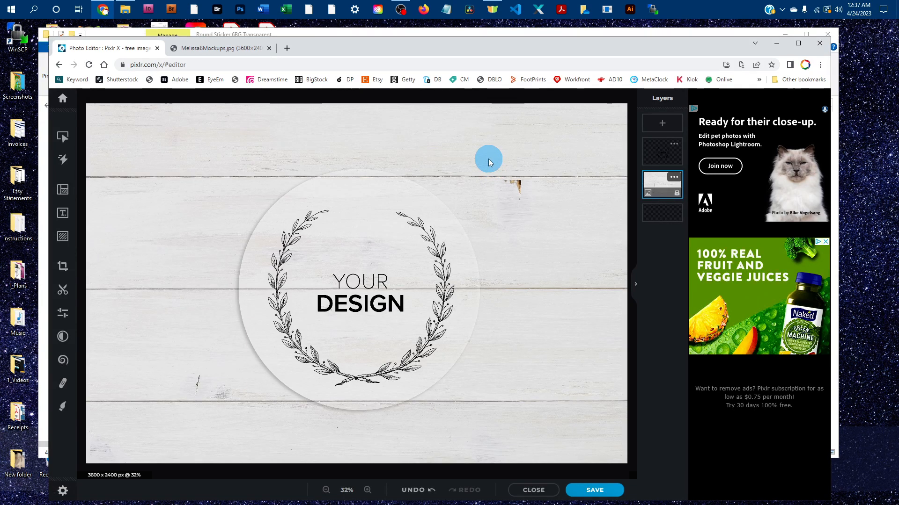
Switch to the MelissaBMockups.jpg image open in the browser.
left_click(243, 45)
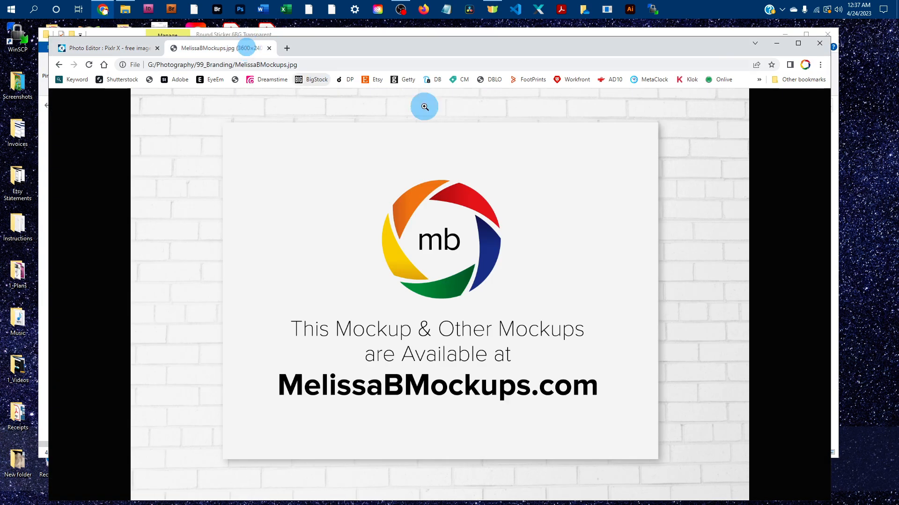